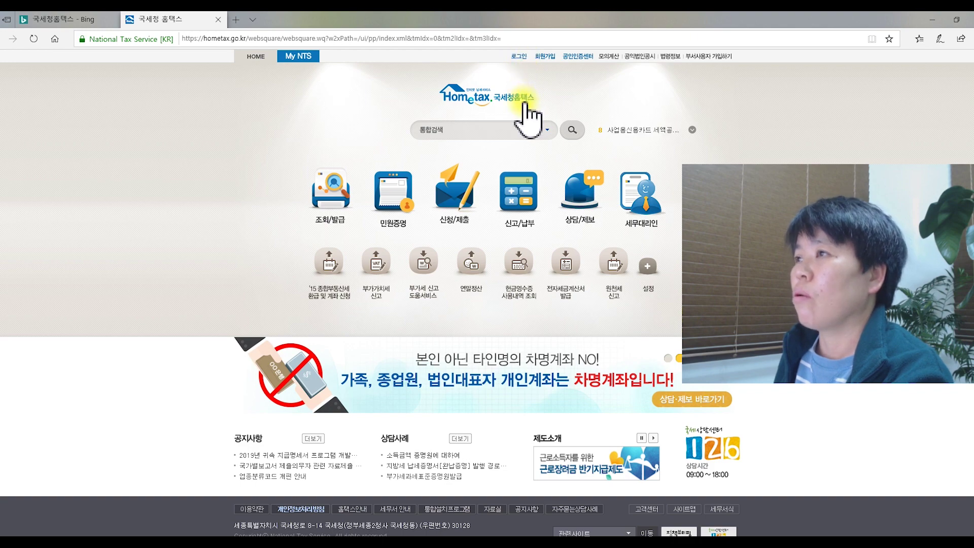
Go from the Hometax home page to the member login page.
left_click(518, 57)
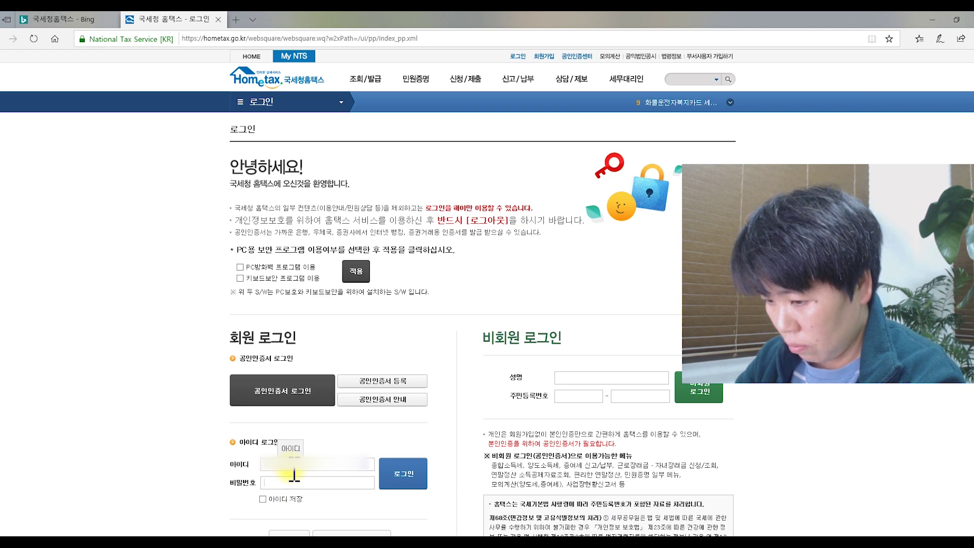
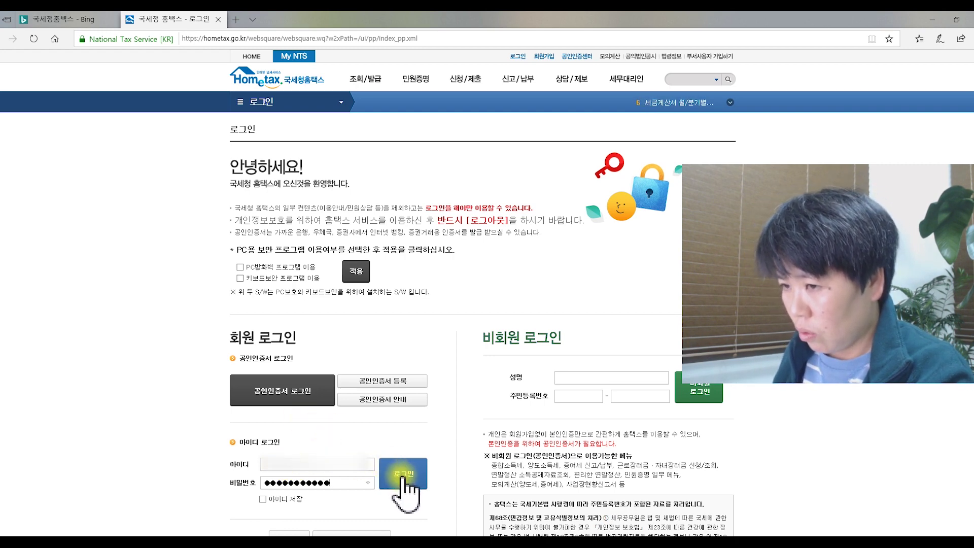
Enter the account password in the ID login form and submit the login.
left_click(404, 479)
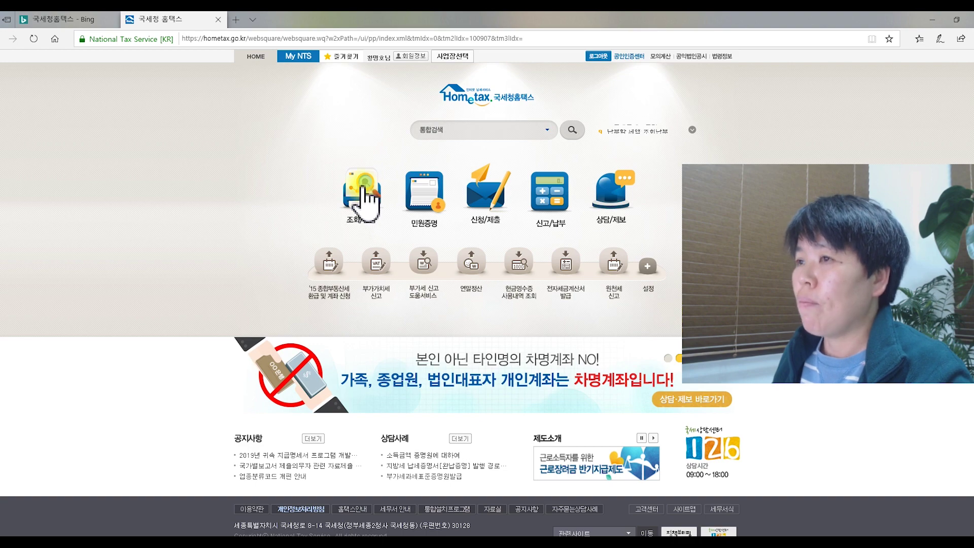
Open the 조회/발급 lookup and issuance services from the Hometax main page.
left_click(362, 188)
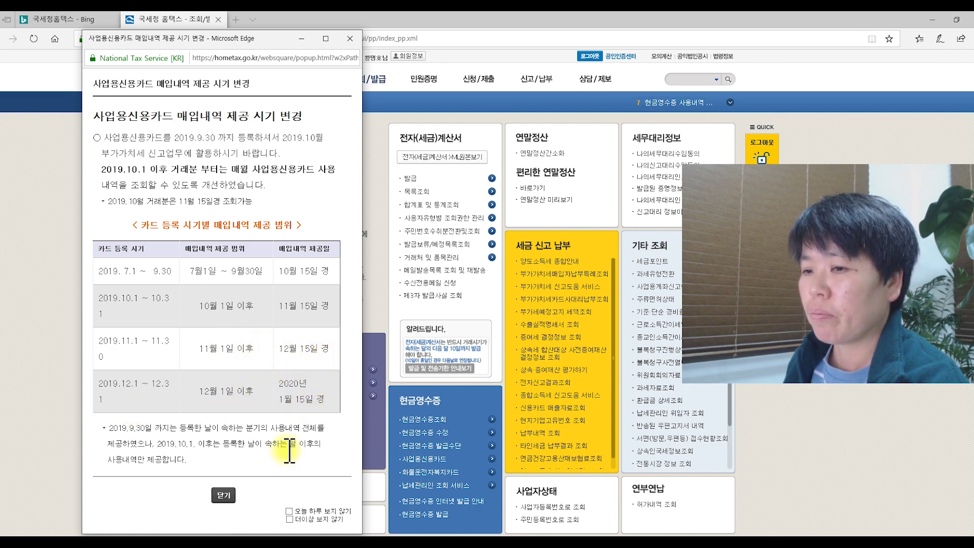
Close the purchase-data notice permanently and open 사업용신용카드 등록 under 현금영수증.
left_click(290, 519)
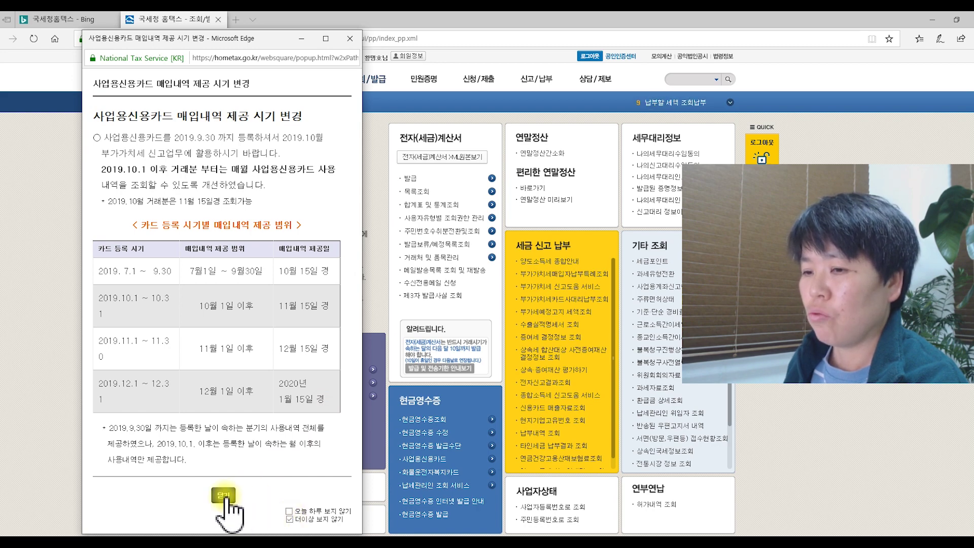
left_click(224, 496)
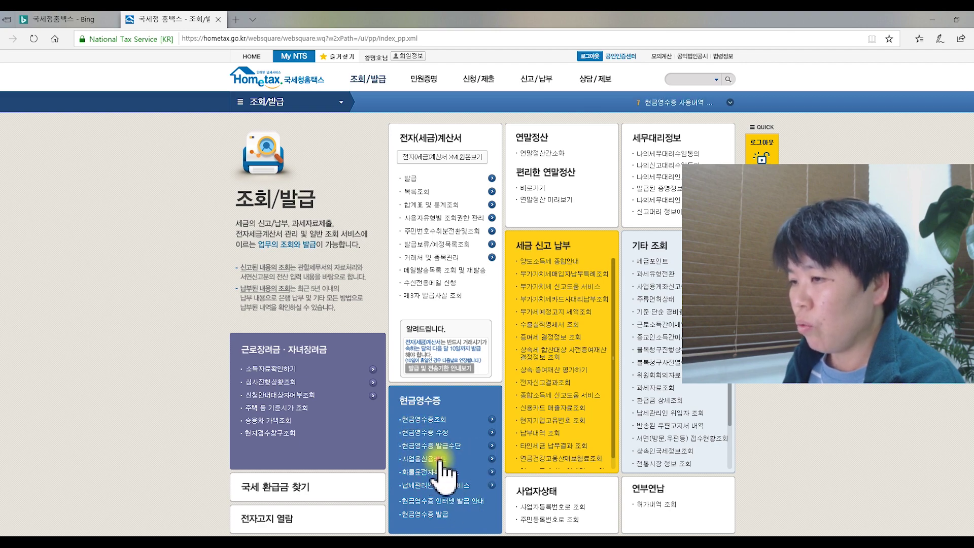
left_click(440, 460)
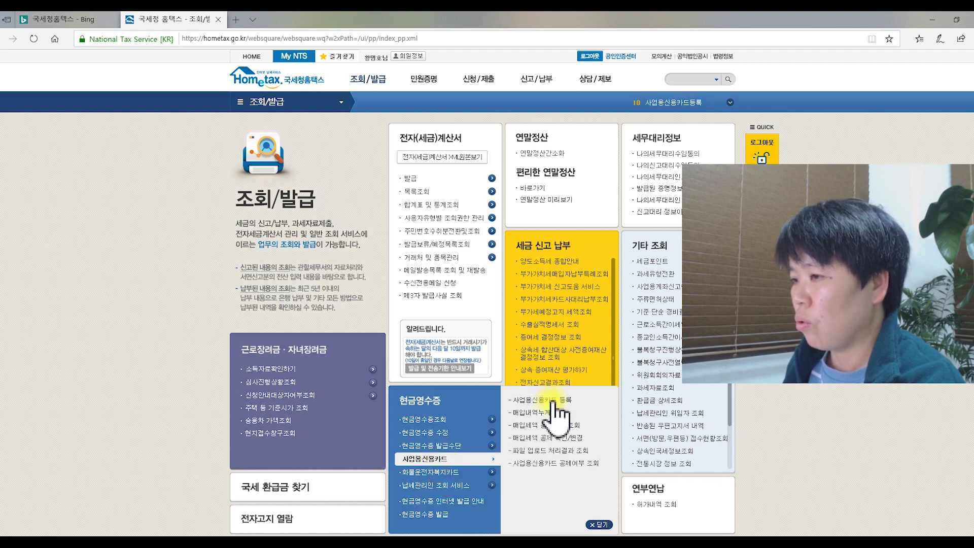
left_click(552, 400)
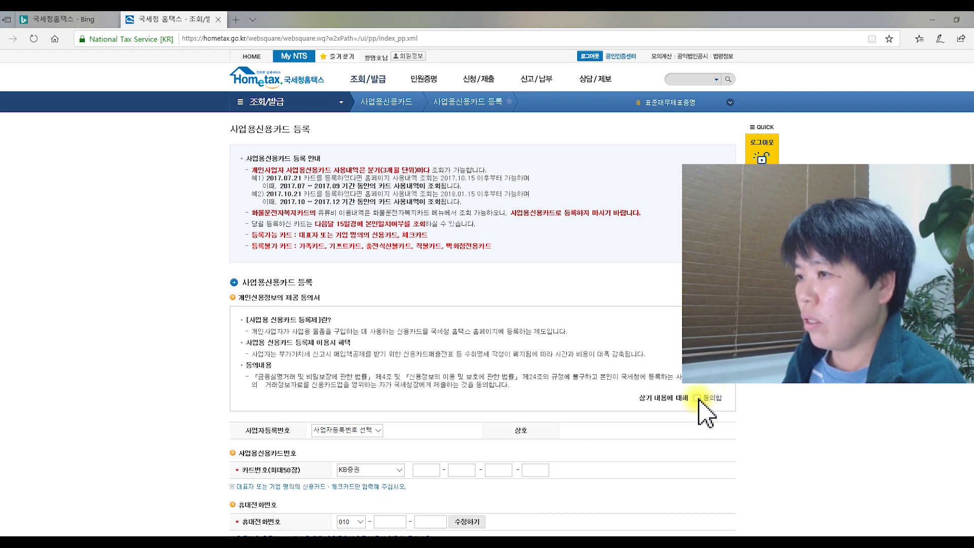
Agree to the card-information terms and select the business registration number for 안녕커피.
left_click(697, 398)
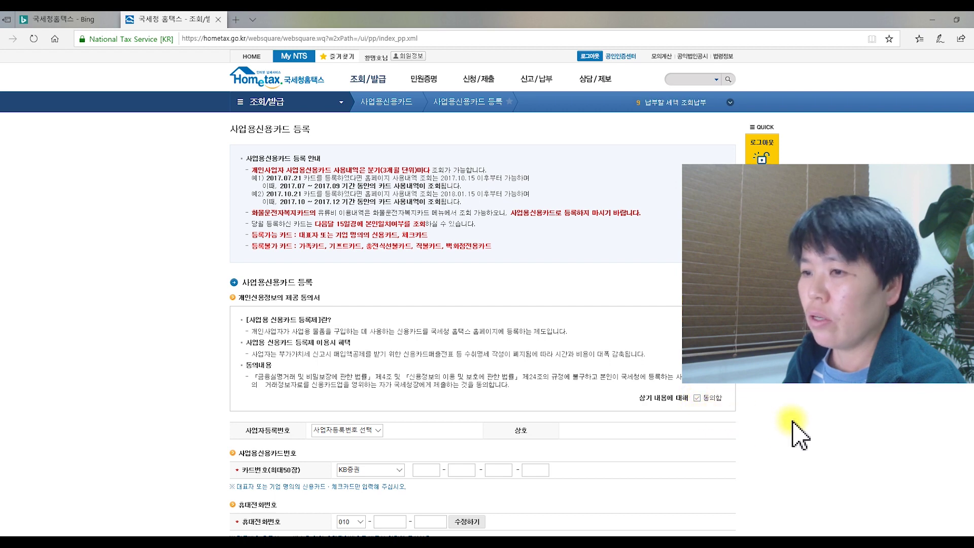
left_click(378, 431)
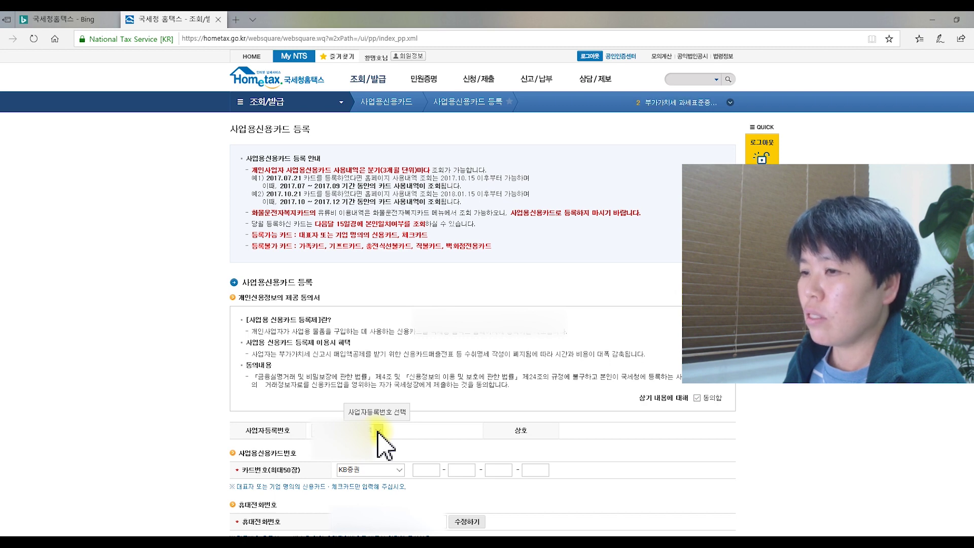
left_click(377, 431)
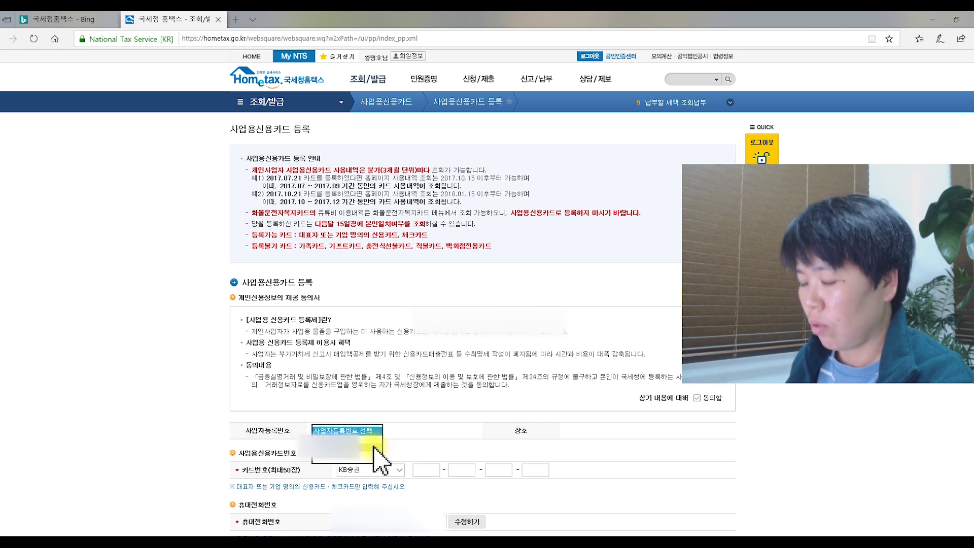
left_click(375, 454)
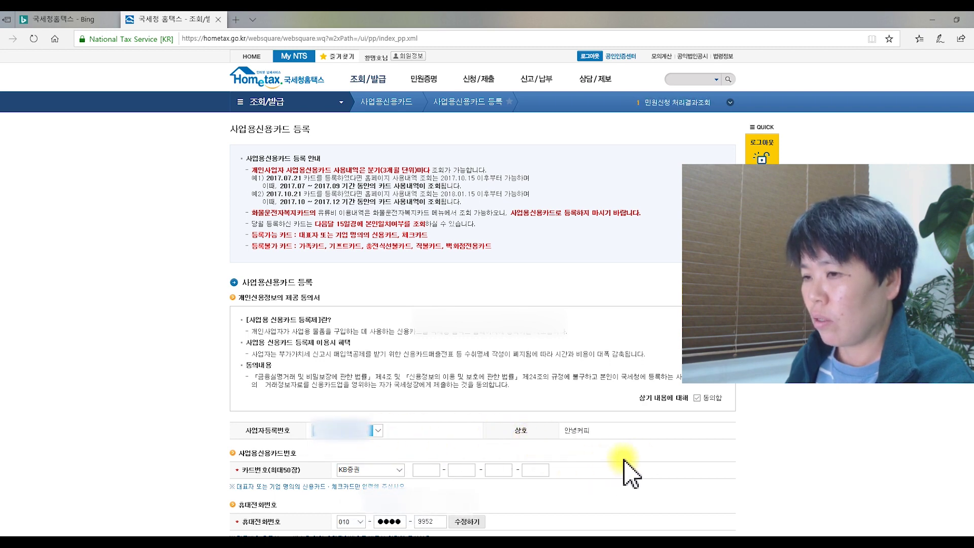
scroll(632, 472, "down", 3)
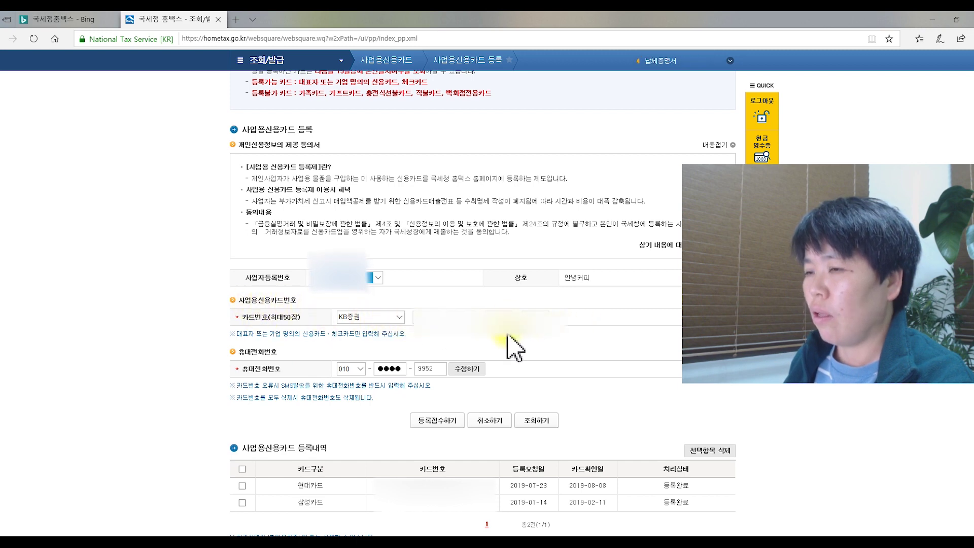
left_click(396, 315)
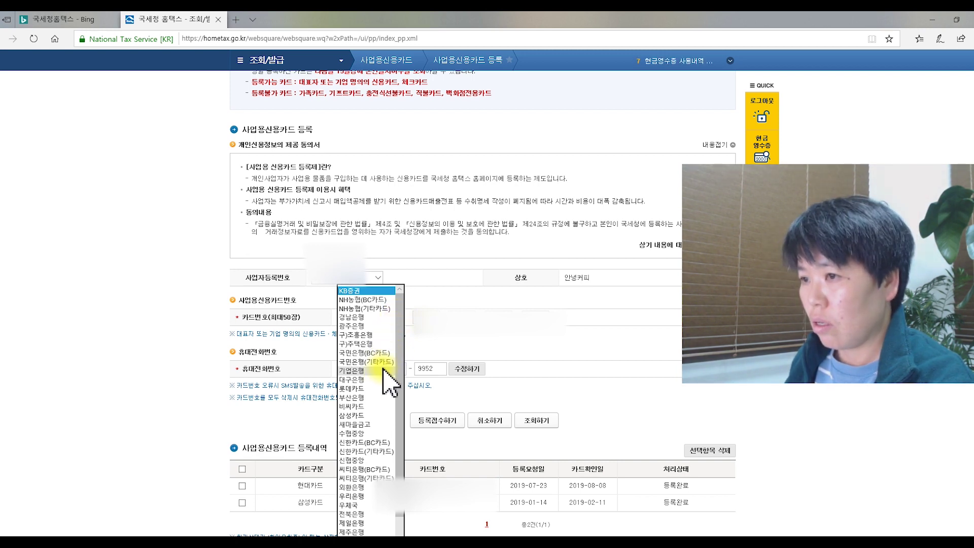
Choose 롯데카드 as the card company in the registration form's dropdown.
left_click(374, 389)
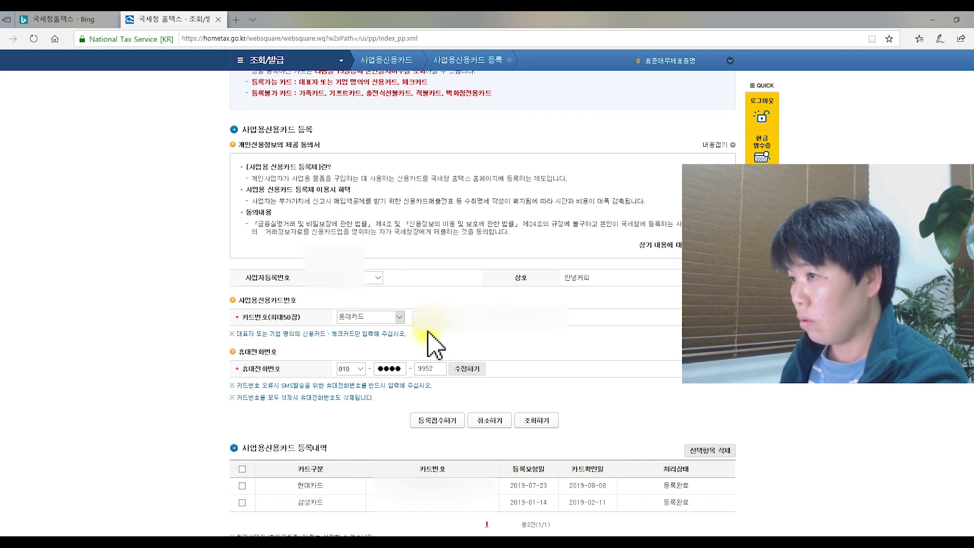
left_click(400, 317)
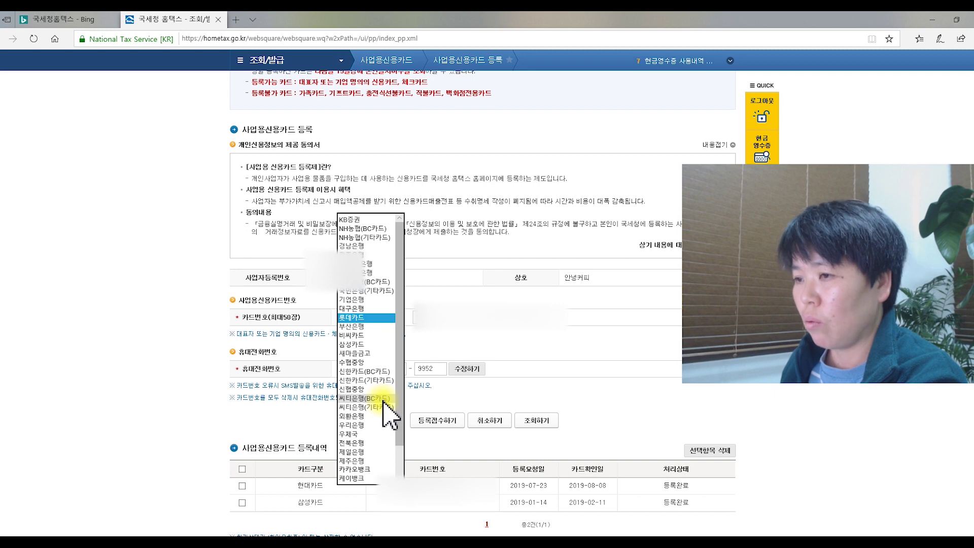
scroll(395, 426, "down", 2)
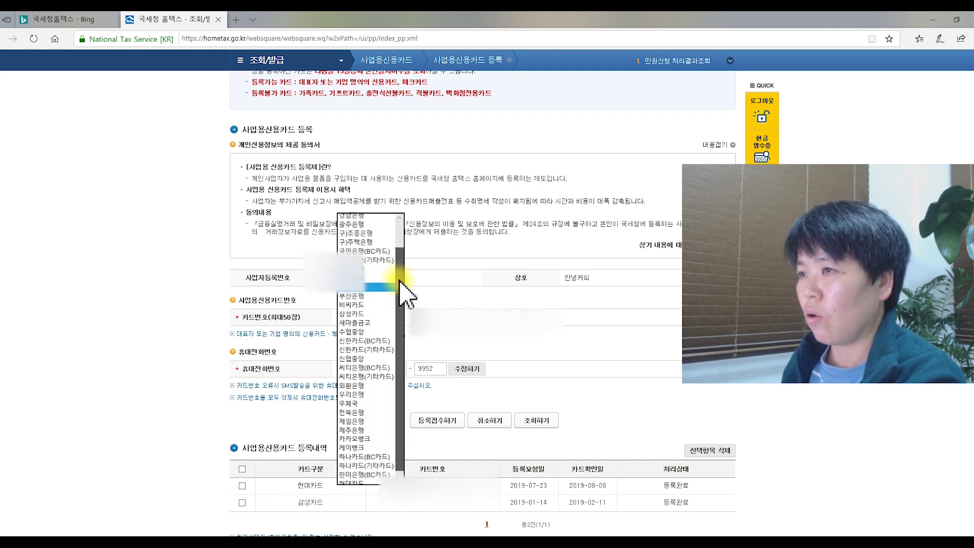
left_click_drag(402, 293, 403, 261)
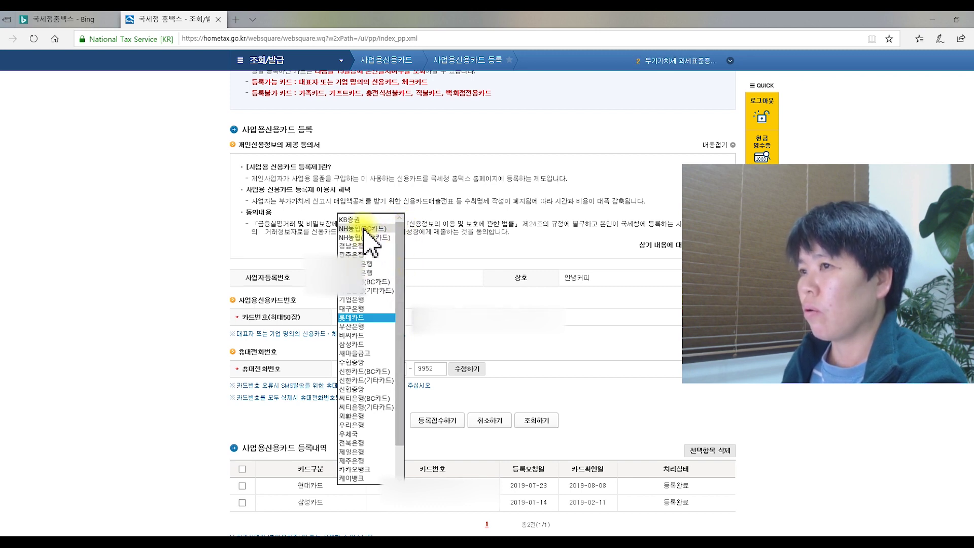
left_click(361, 317)
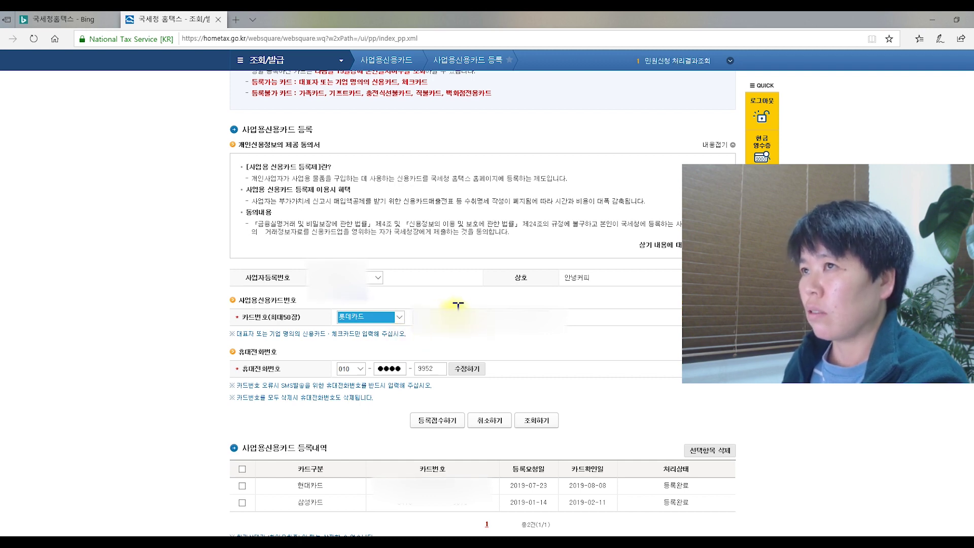
scroll(446, 315, "up", 3)
scroll(449, 314, "up", 1)
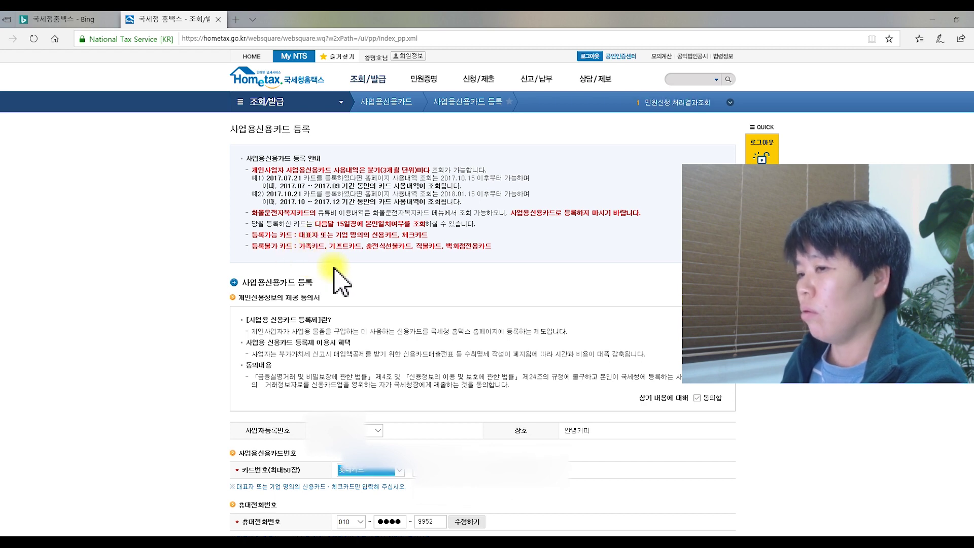
scroll(381, 502, "down", 2)
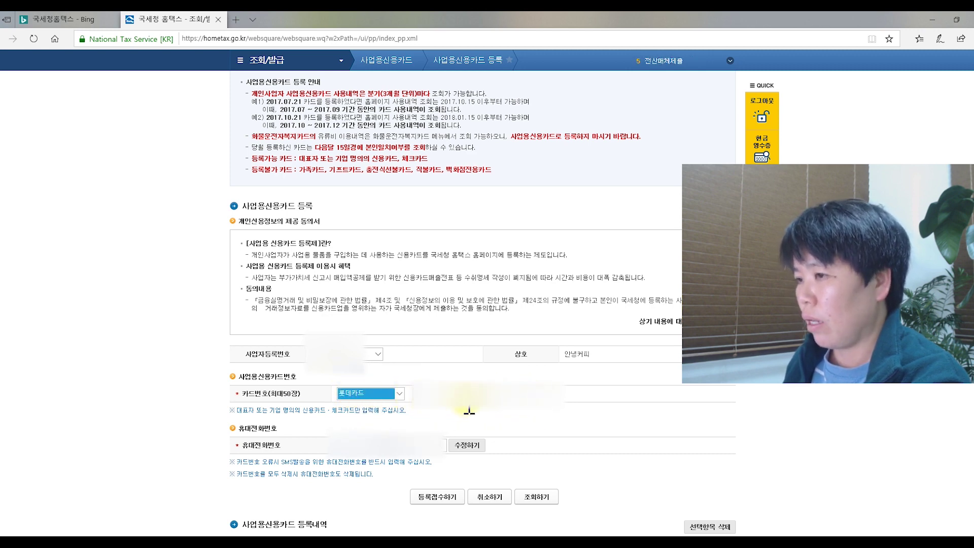
Submit the 롯데카드 registration with 등록접수하기, confirm it, and dismiss the completion alert.
left_click(441, 498)
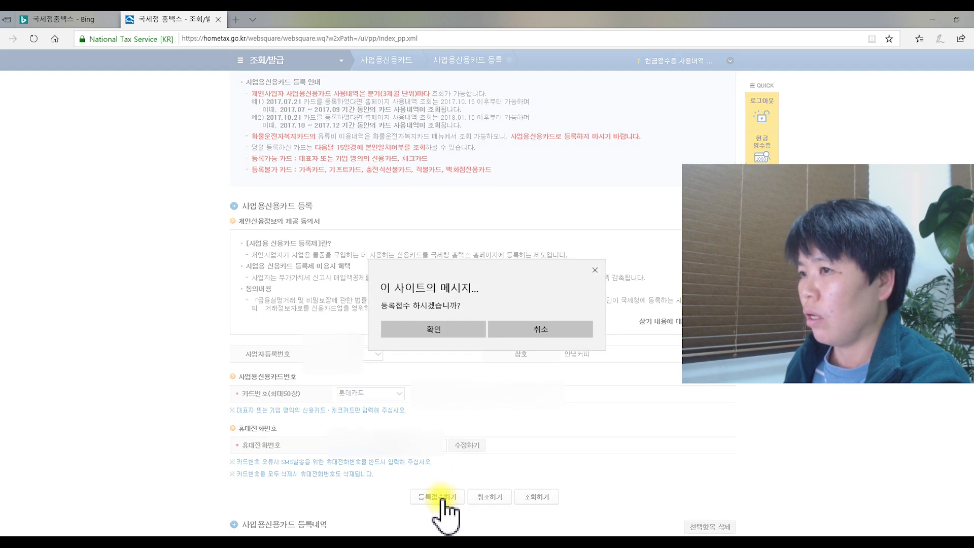
left_click(438, 332)
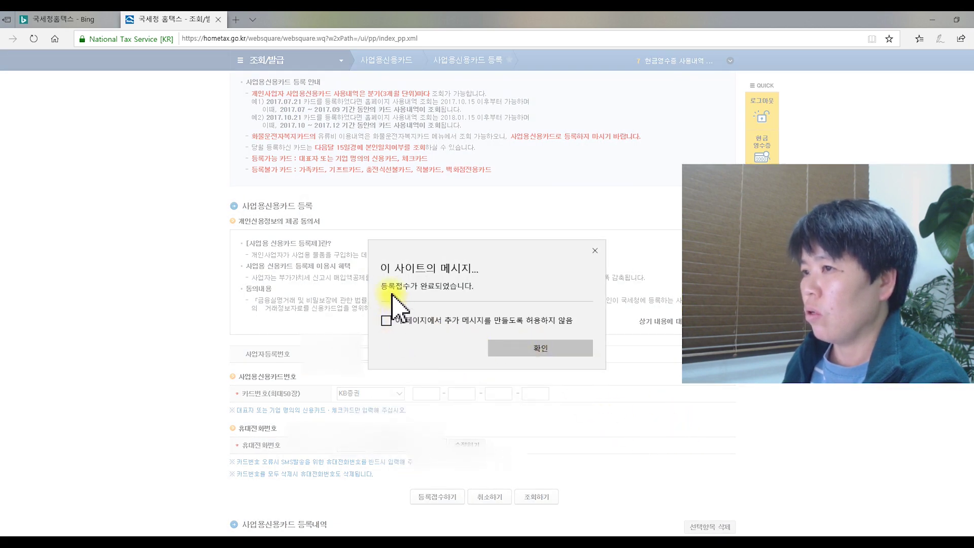
left_click(385, 321)
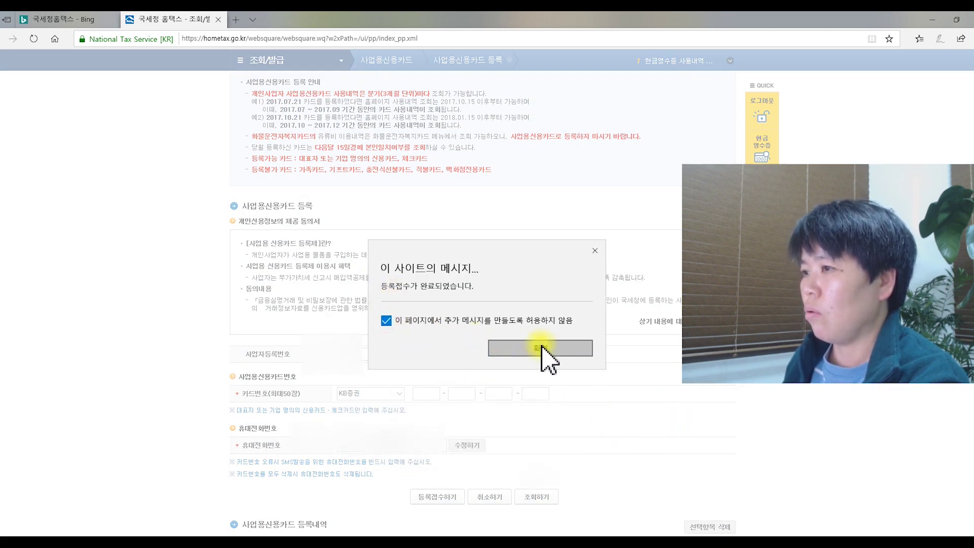
left_click(546, 355)
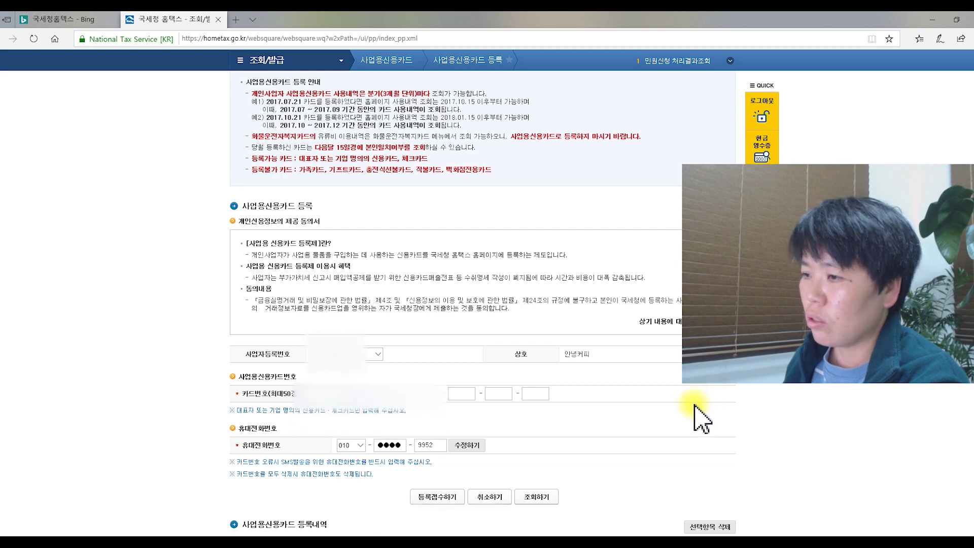
scroll(698, 411, "down", 2)
scroll(693, 413, "down", 2)
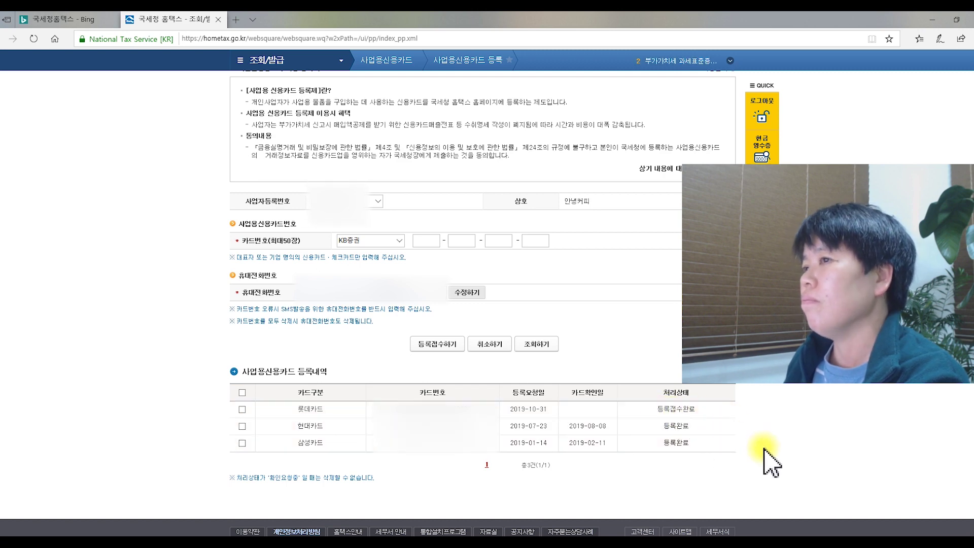
scroll(771, 461, "up", 5)
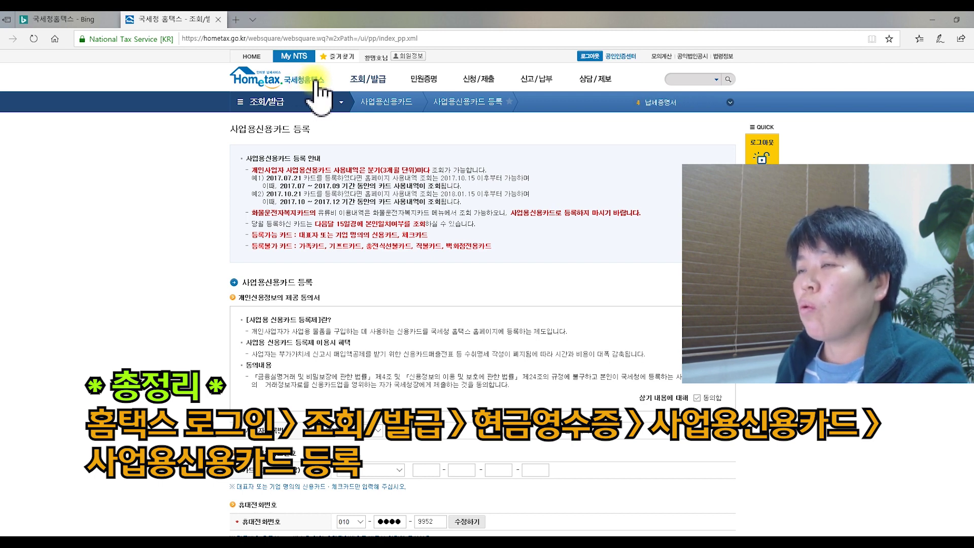
Return to the 조회/발급 overview and expand 사업용신용카드 in the 현금영수증 panel.
left_click(276, 103)
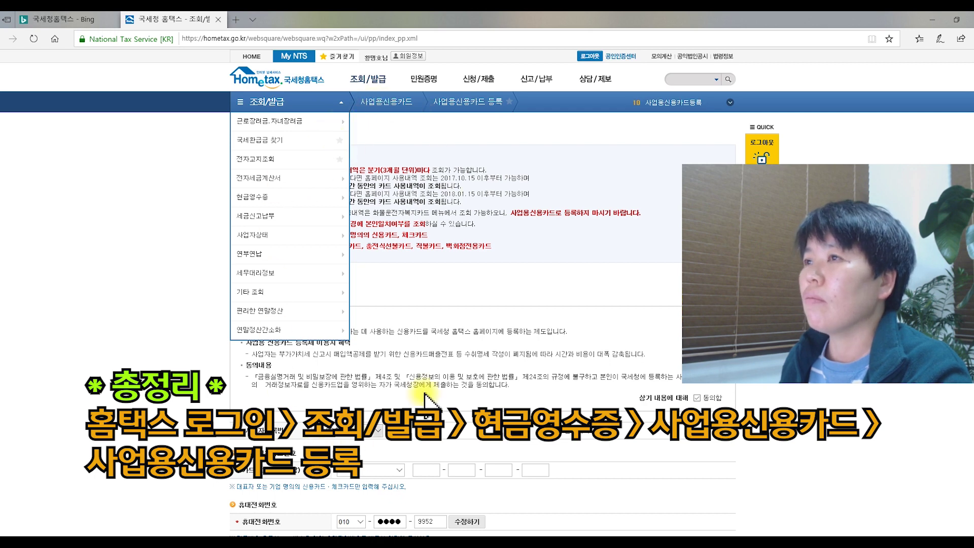
left_click(370, 80)
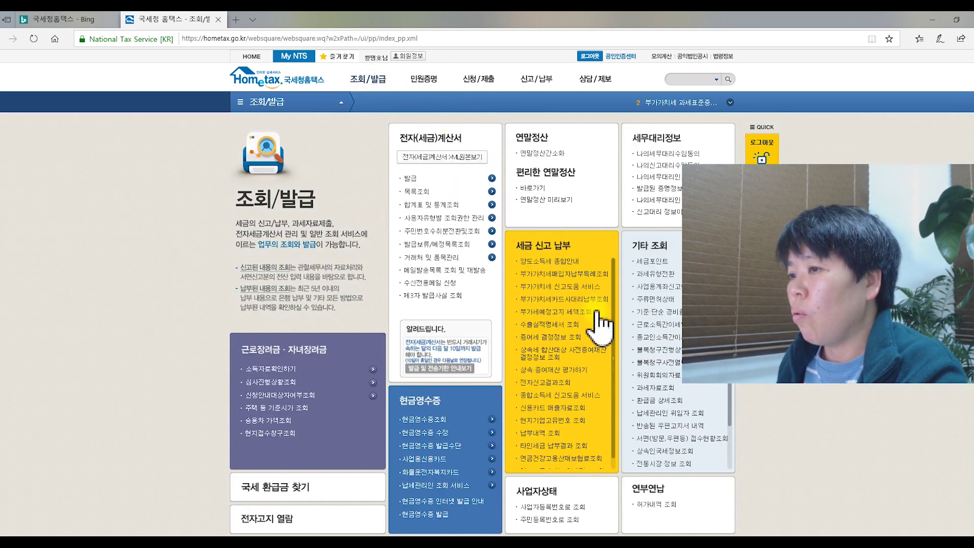
left_click(492, 459)
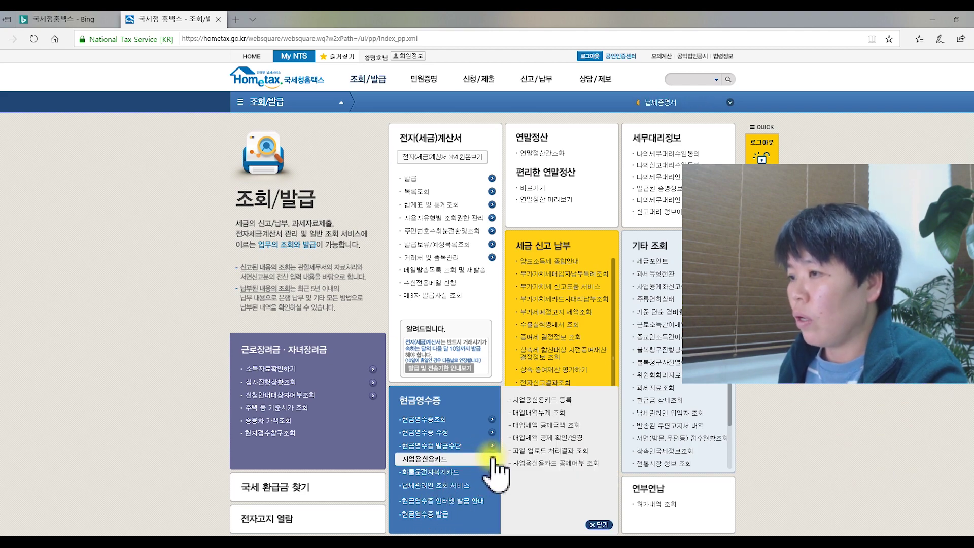